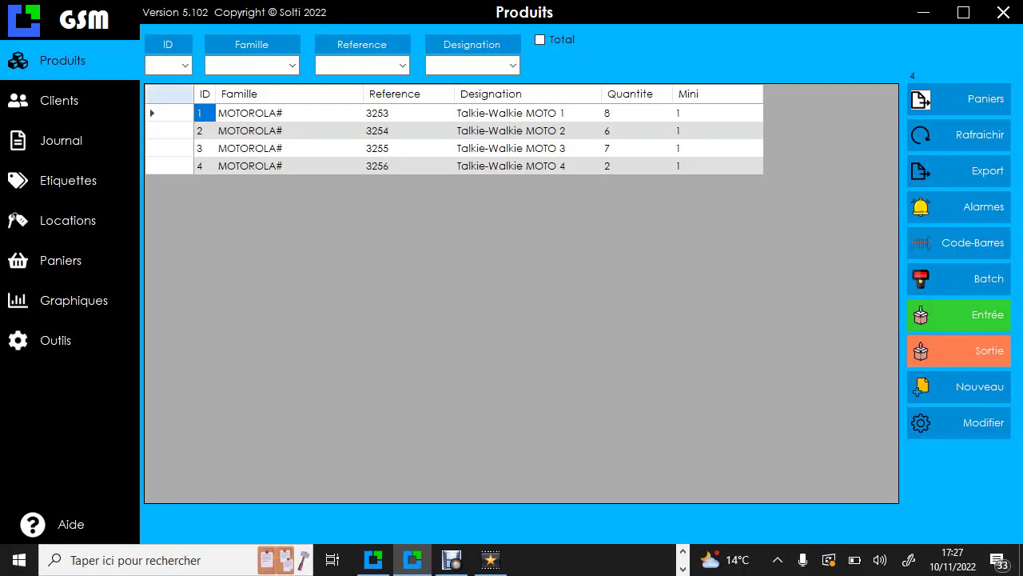
View the articles of the 3243_UltimateTest basket and select its return basket, 3243_UltimateTest_RETOUR
{"action": "left_click", "coordinate": [60, 260]}
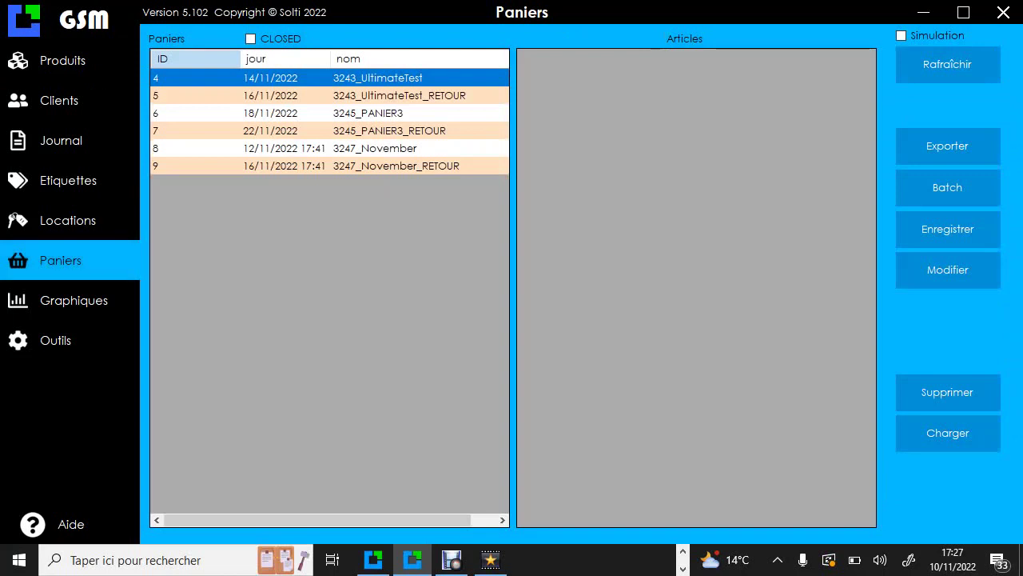
{"action": "left_click", "coordinate": [377, 77]}
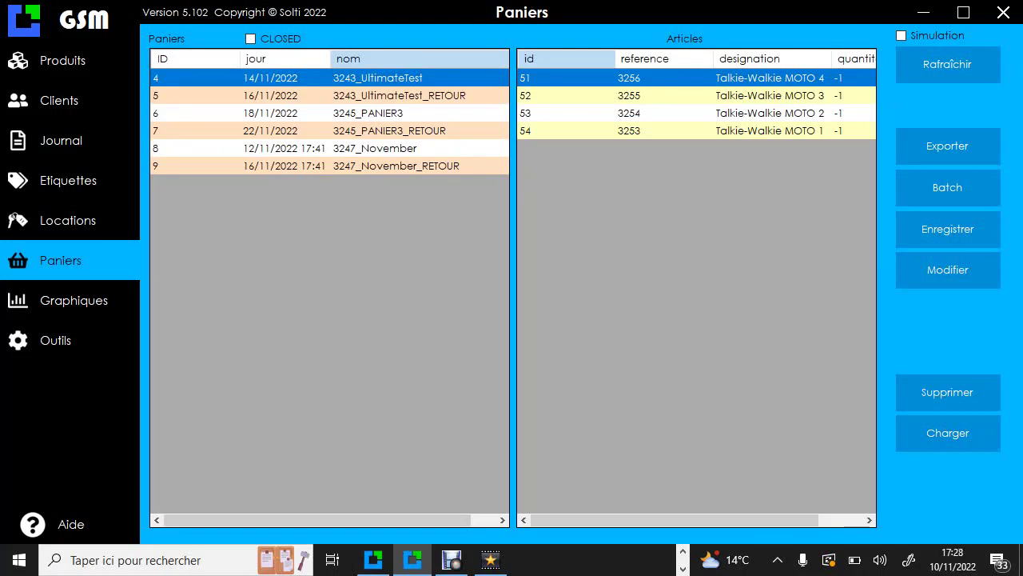
{"action": "left_click", "coordinate": [328, 95]}
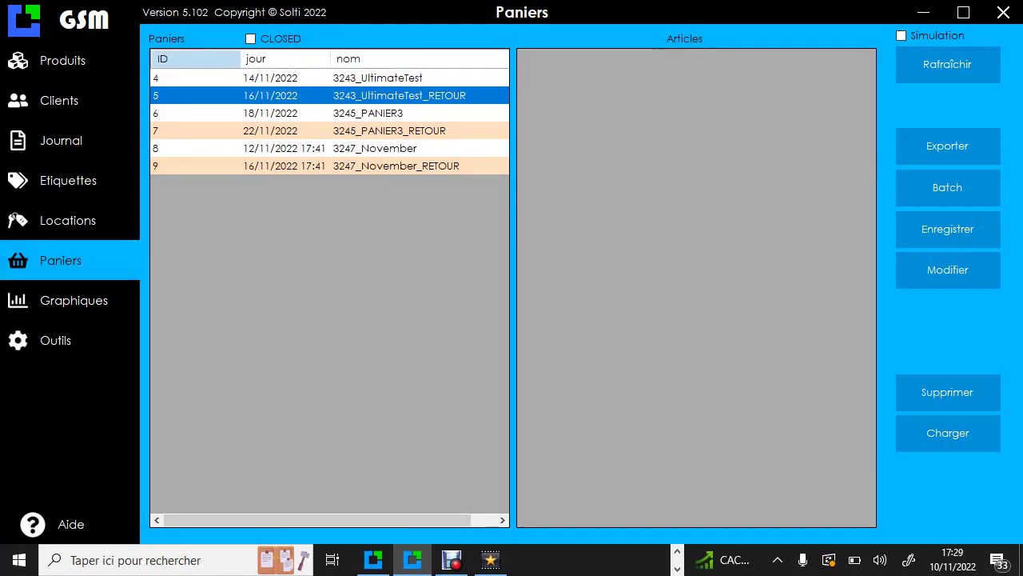
Add the MOTOROLA# product with reference 3256 (Talkie-Walkie MOTO 4) to the stock forecast under Graphiques
{"action": "left_click", "coordinate": [74, 300]}
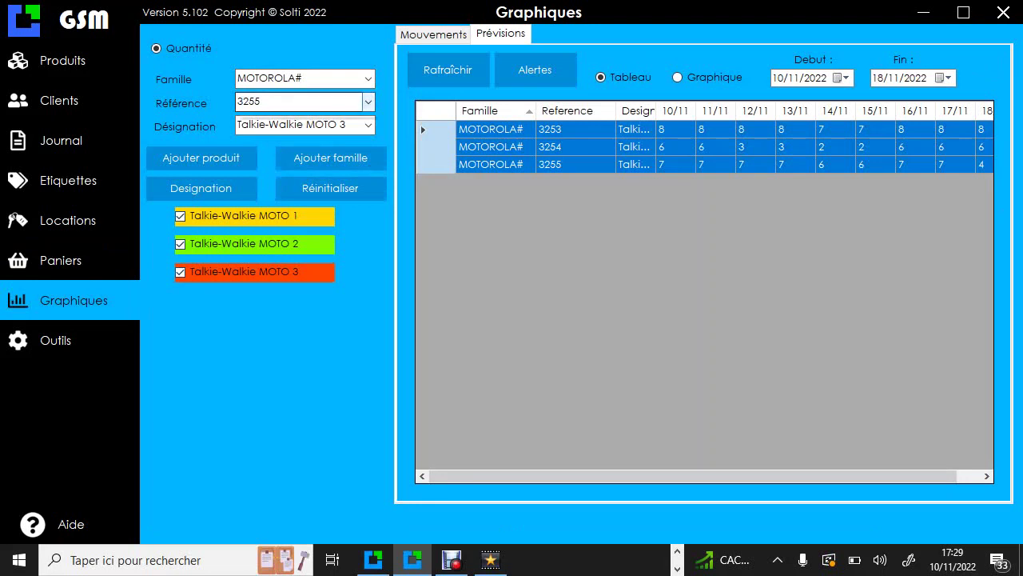
{"action": "key", "text": "alt+Down"}
{"action": "key", "text": "Down"}
{"action": "key", "text": "Return"}
{"action": "key", "text": "Tab"}
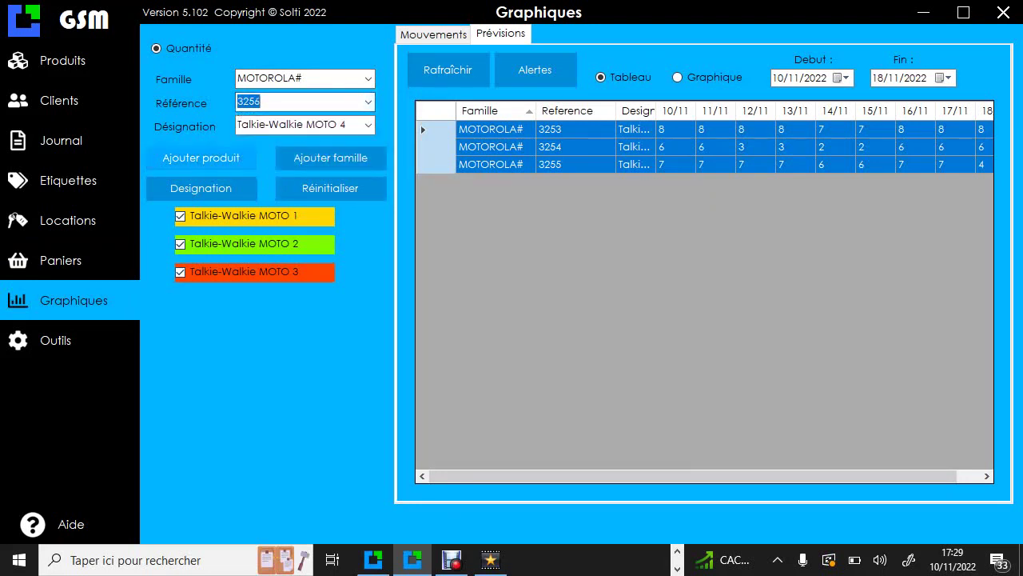
{"action": "key", "text": "Return"}
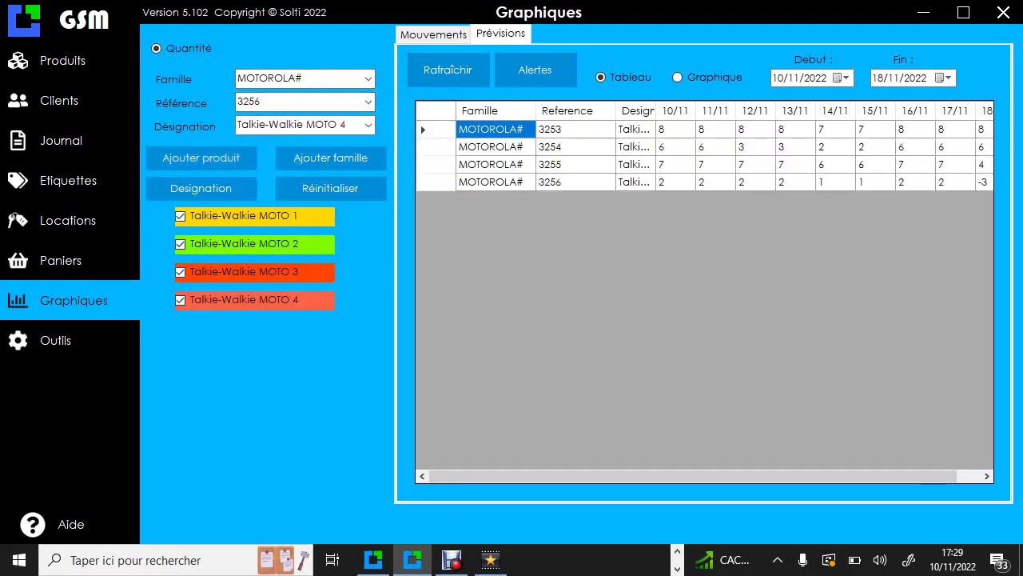
Switch the product legend to show references, and return it to designations
{"action": "key", "text": "Return"}
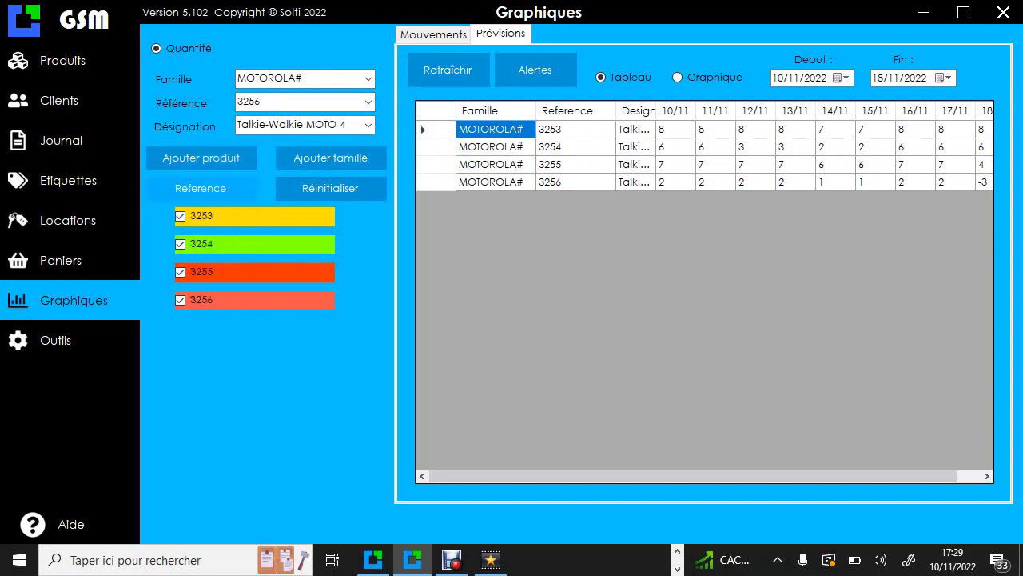
{"action": "key", "text": "Return"}
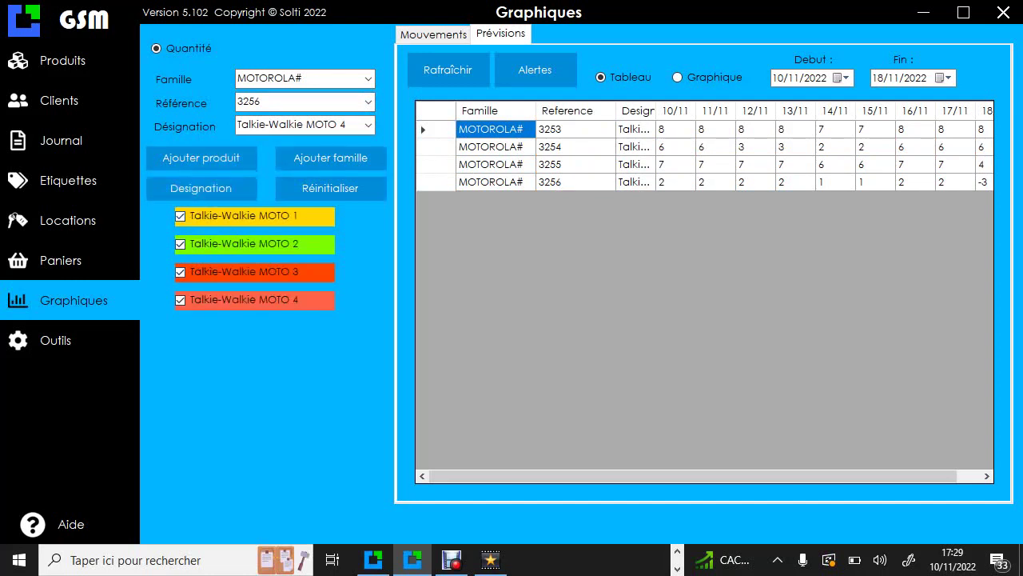
{"action": "key", "text": "Return"}
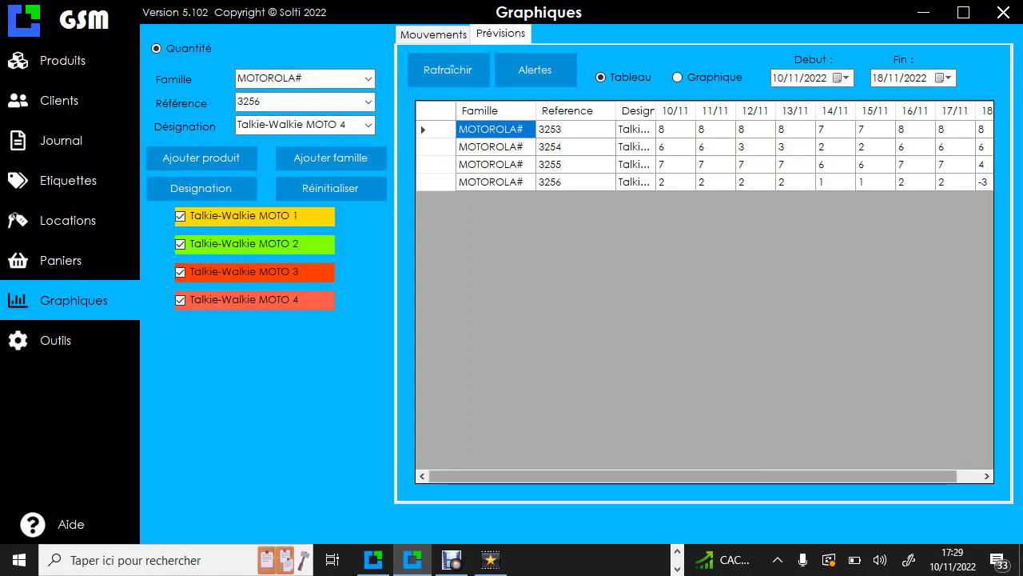
Compare the forecast quantities of reference 3254 for 11/11 and 12/11 in the table
{"action": "scroll", "coordinate": [704, 320], "scroll_direction": "right", "scroll_amount": 2}
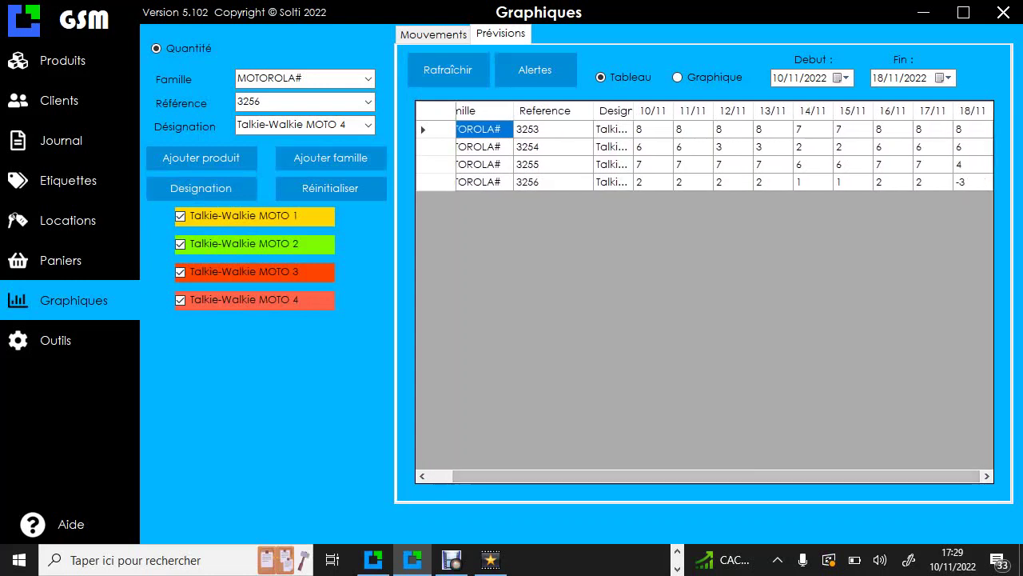
{"action": "left_click", "coordinate": [692, 146]}
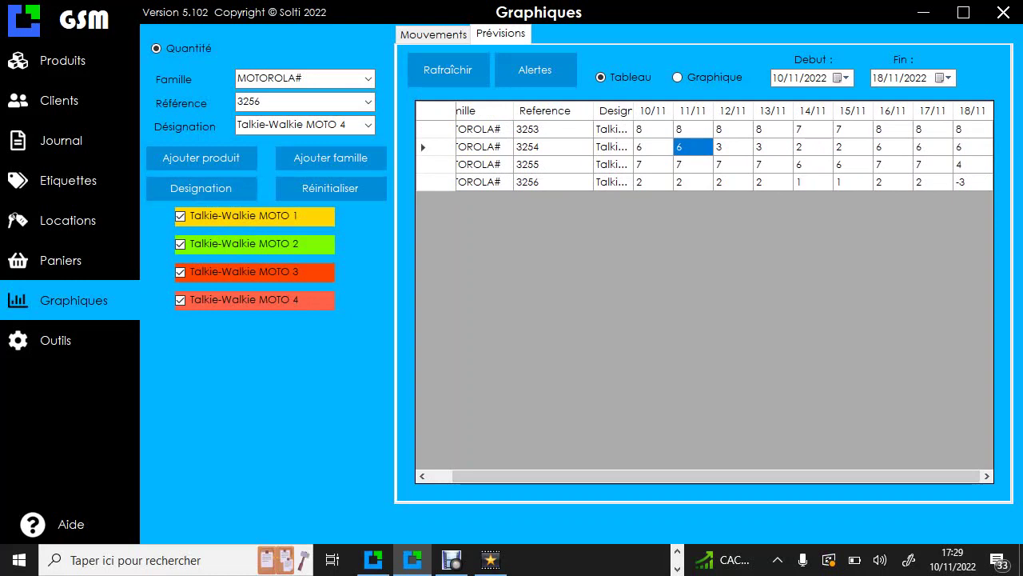
{"action": "left_click", "coordinate": [733, 146]}
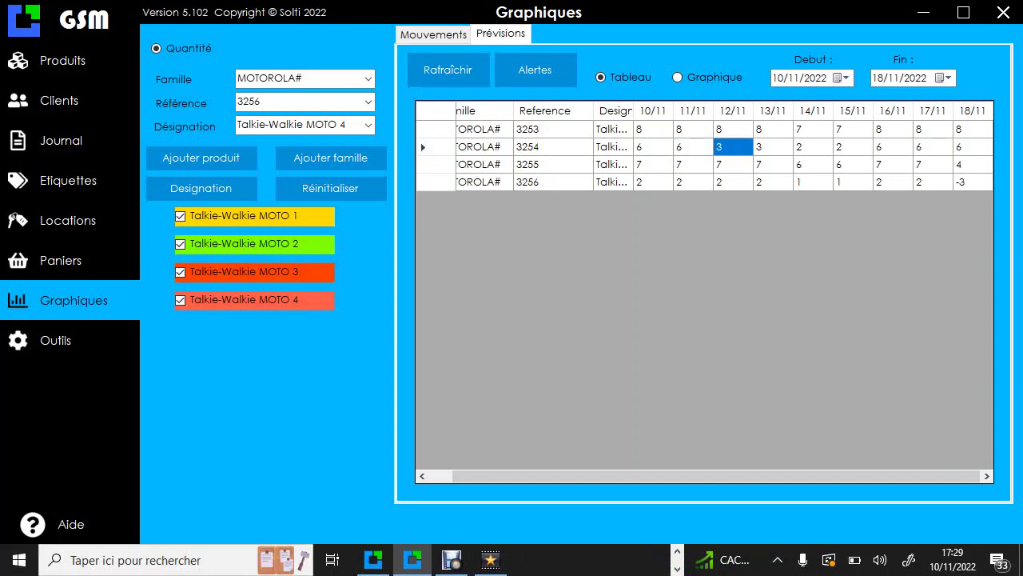
{"action": "left_click", "coordinate": [693, 147]}
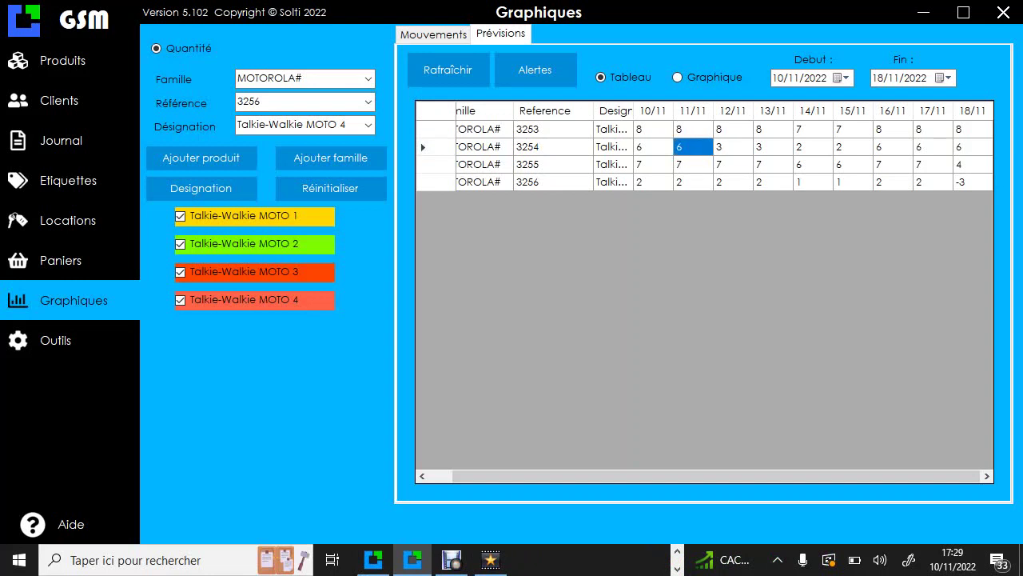
{"action": "left_click", "coordinate": [733, 146]}
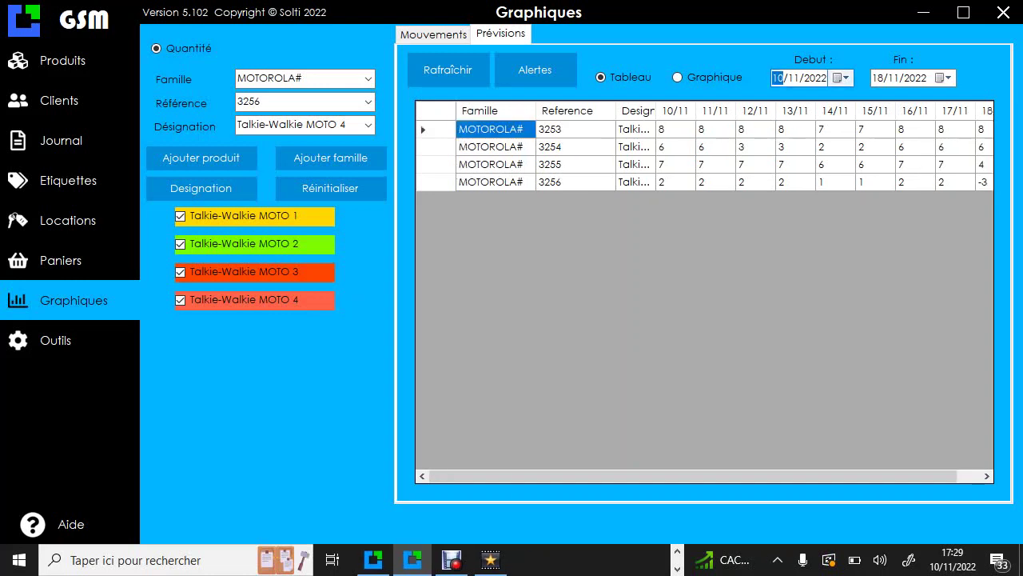
Set the forecast's end date to 19/11/2022
{"action": "key", "text": "alt+Down"}
{"action": "key", "text": "Escape"}
{"action": "key", "text": "Tab"}
{"action": "key", "text": "alt+Down"}
{"action": "key", "text": "Right"}
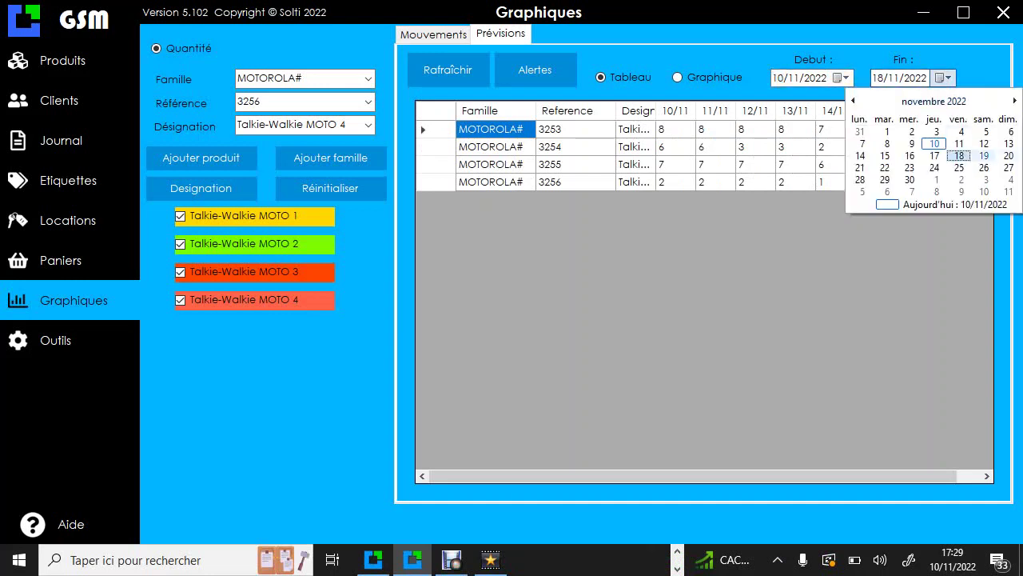
{"action": "key", "text": "Return"}
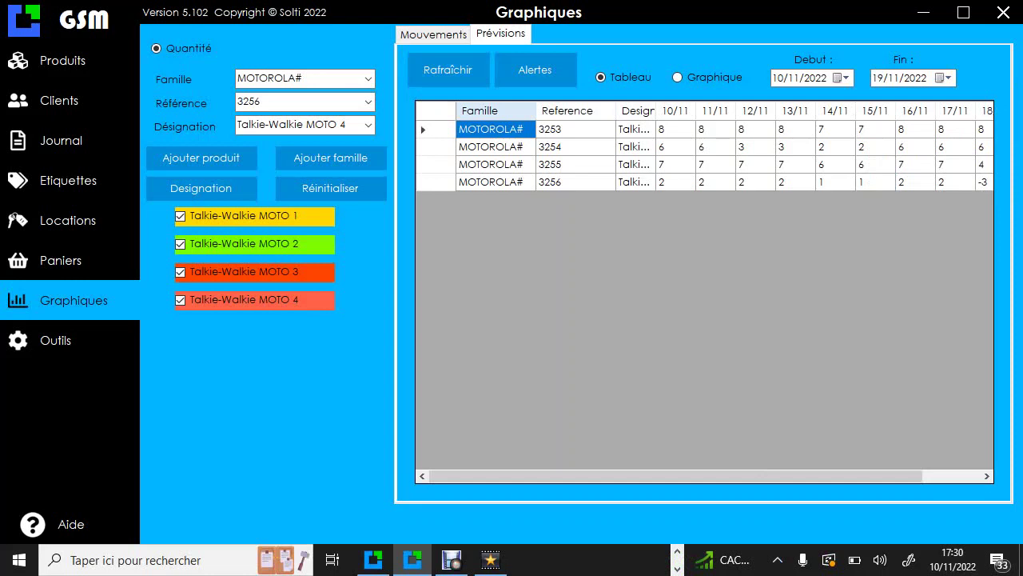
Select the whole forecast table, clear that selection and display the forecast as a graph
{"action": "key", "text": "ctrl+a"}
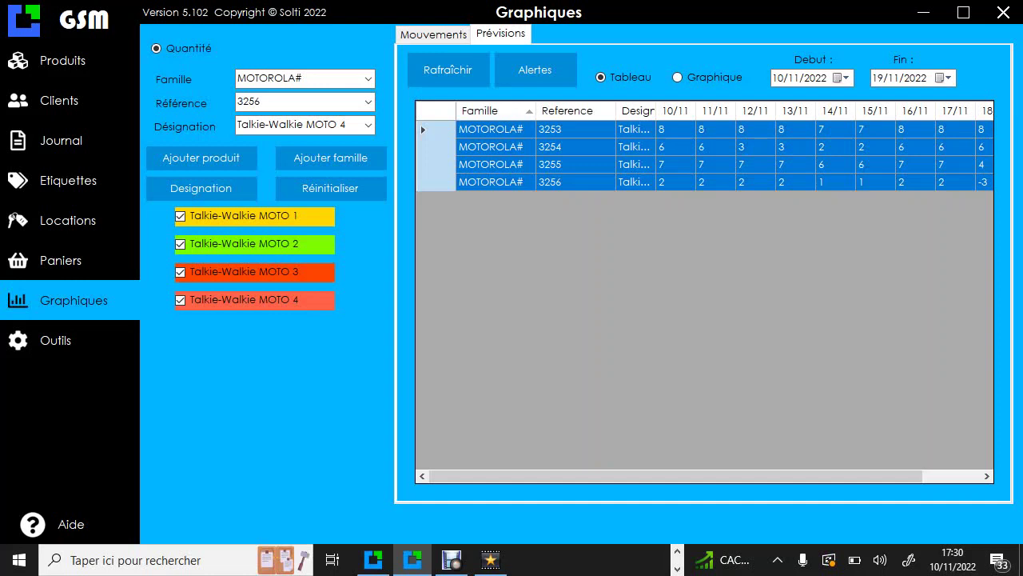
{"action": "left_click", "coordinate": [496, 129]}
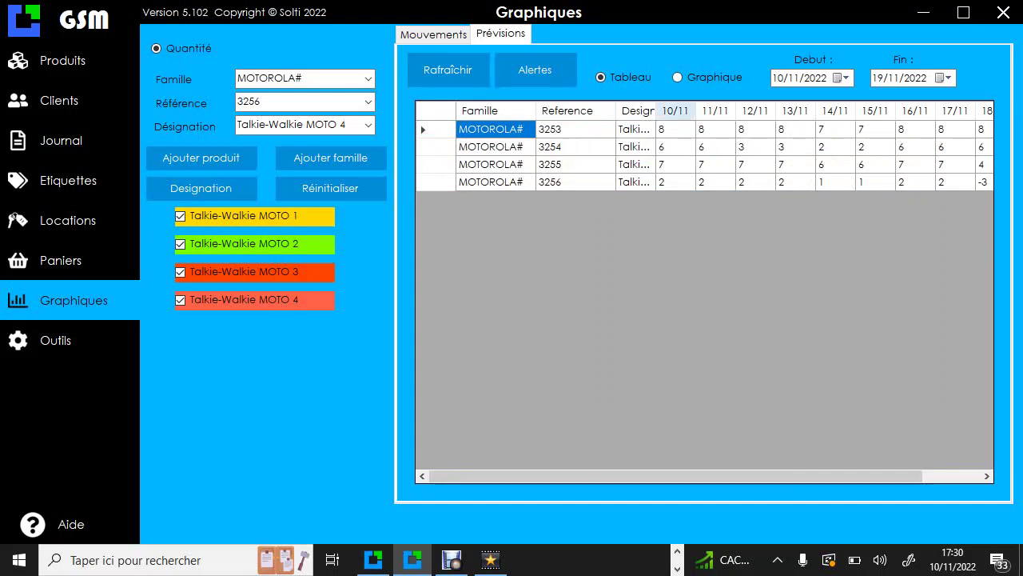
{"action": "left_click", "coordinate": [678, 77]}
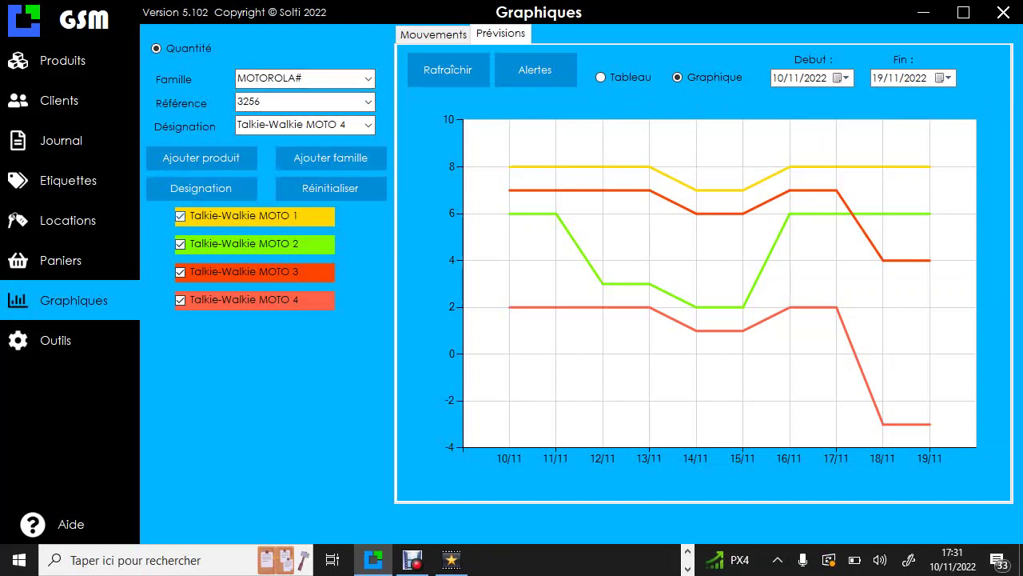
Hide the Talkie-Walkie MOTO 1 and MOTO 2 curves in the forecast graph, and show both again
{"action": "left_click", "coordinate": [179, 216]}
{"action": "left_click", "coordinate": [180, 244]}
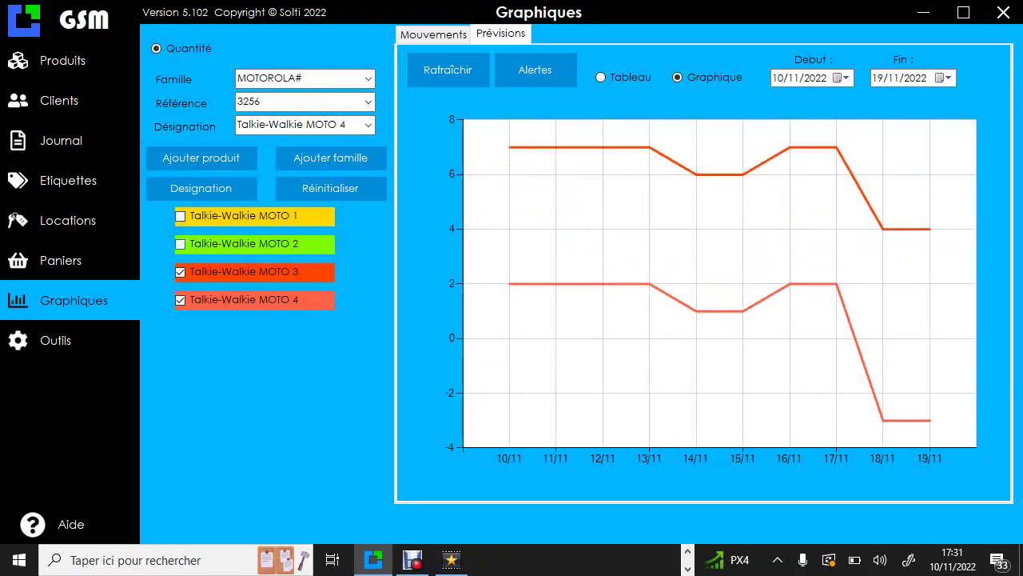
{"action": "left_click", "coordinate": [180, 244]}
{"action": "left_click", "coordinate": [180, 216]}
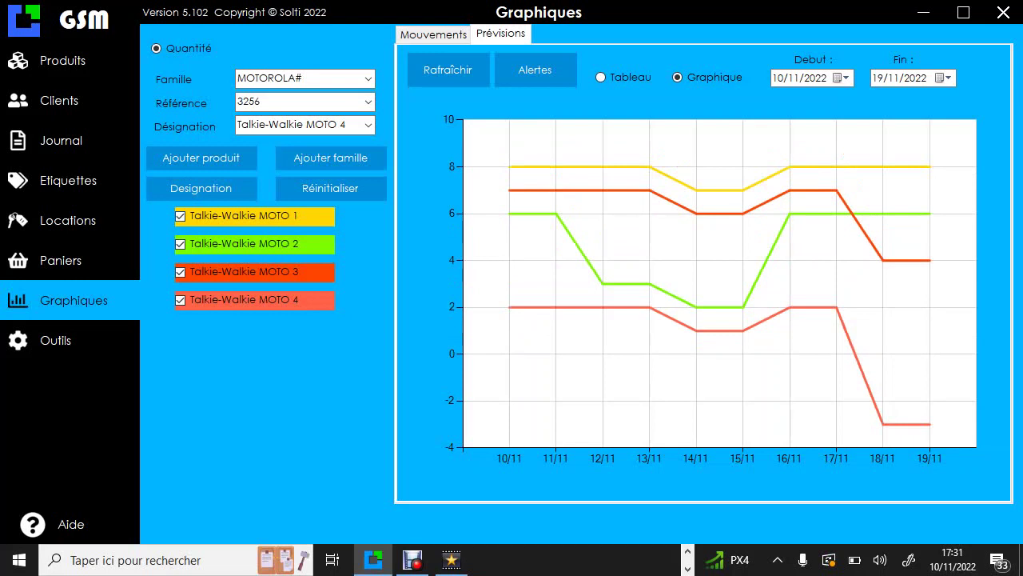